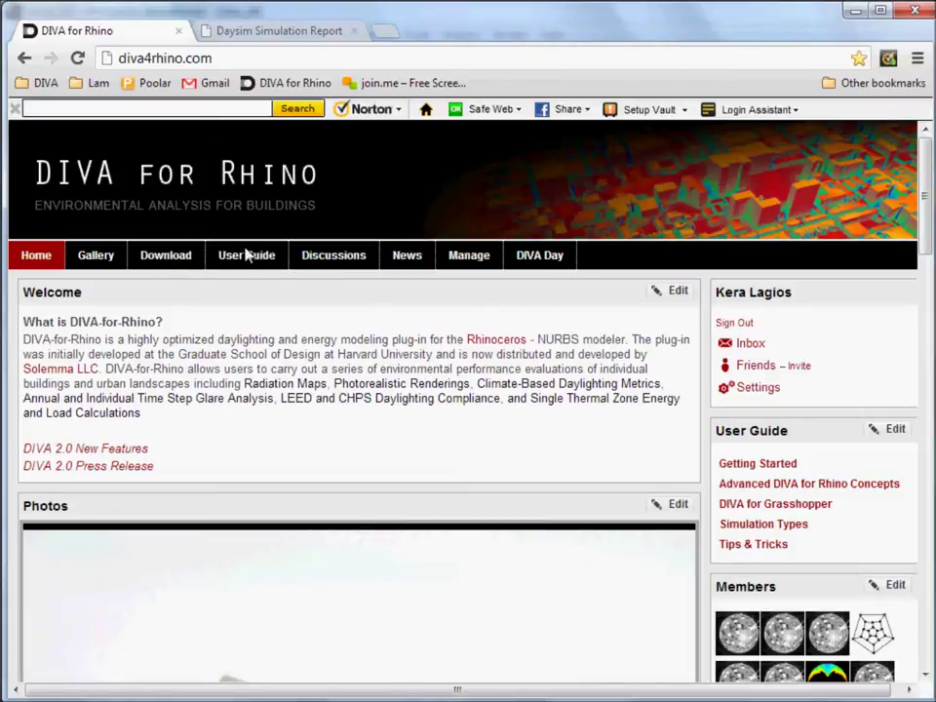
# Open the 'Setting up a Rhino Model' page under Getting Started in the DIVA user guide
pyautogui.click(776, 467)
pyautogui.click(778, 513)
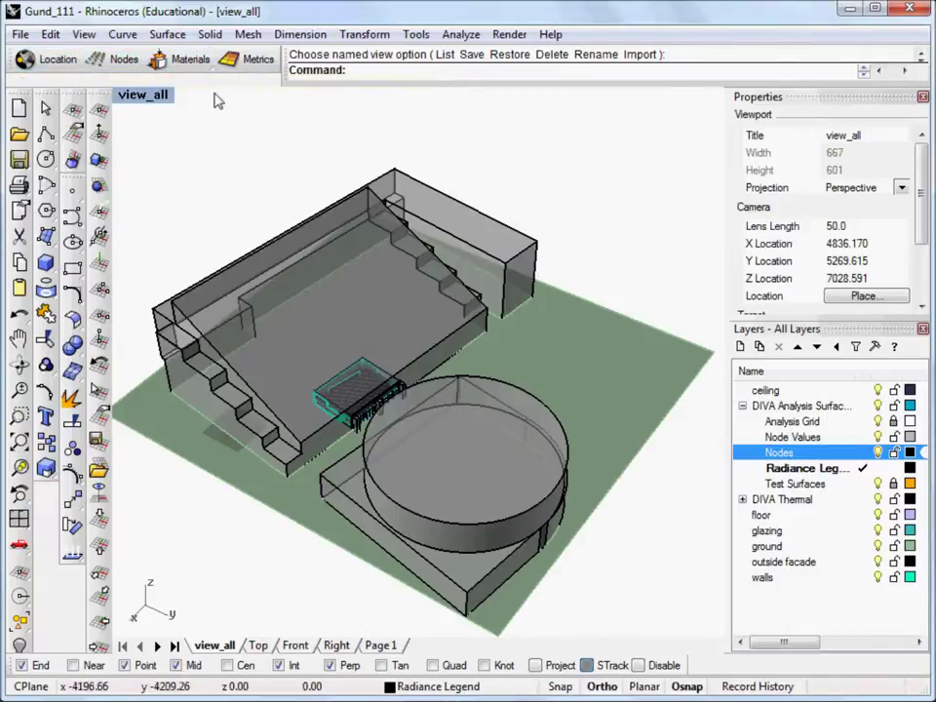
# Select the classroom's analysis node grid and bring up the DIVA Metrics simulation options
pyautogui.click(361, 399)
pyautogui.click(250, 72)
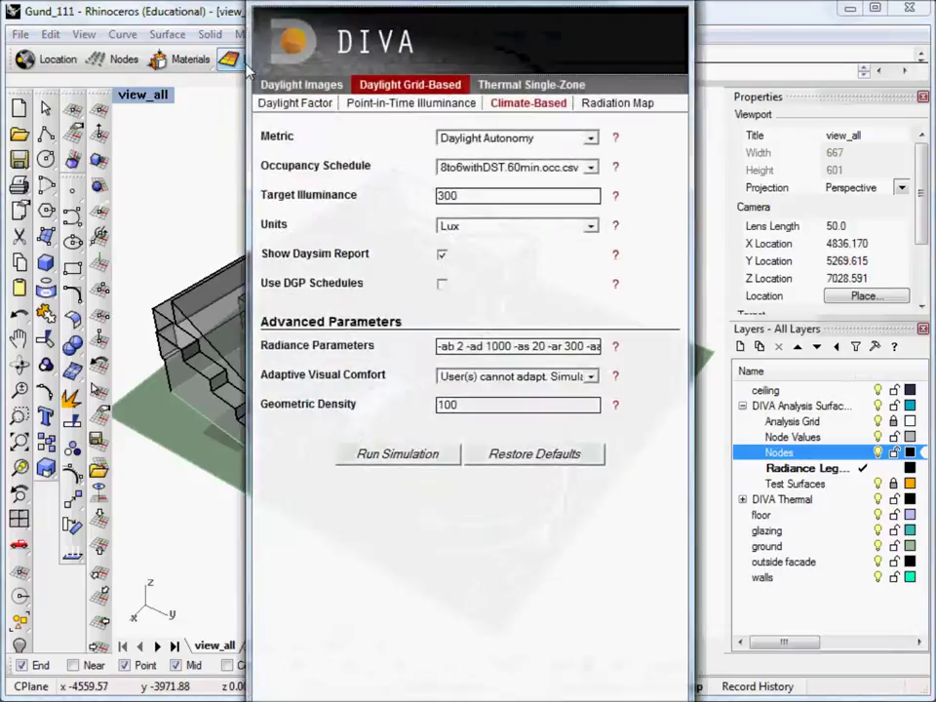
# Move the DIVA window aside and browse Daylight Images, then Daylight Grid-Based simulation types
pyautogui.moveTo(314, 4); pyautogui.dragTo(407, 22)
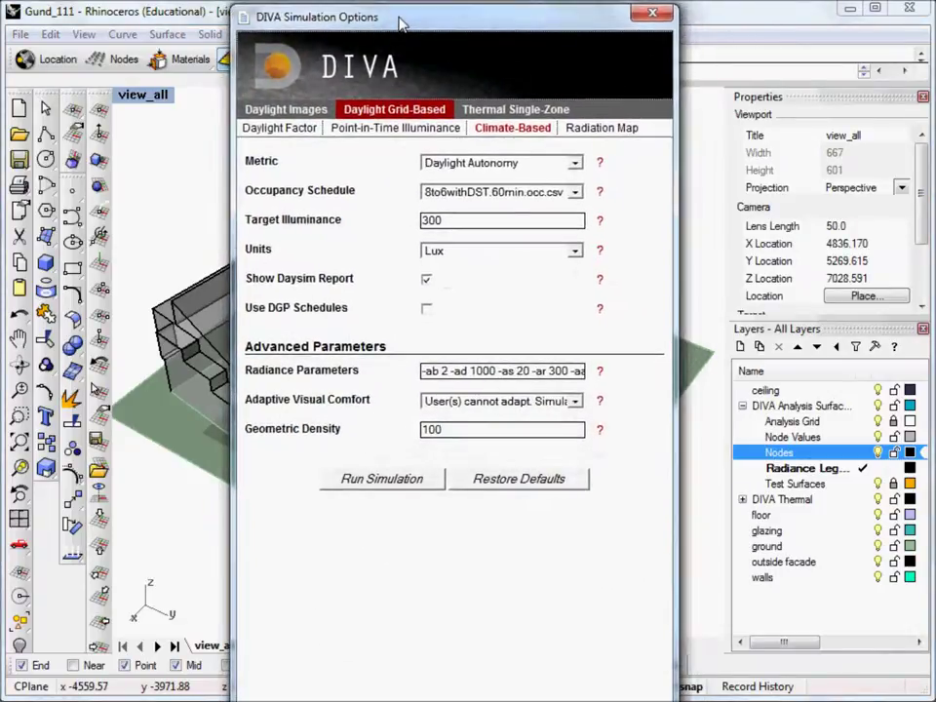
pyautogui.click(306, 114)
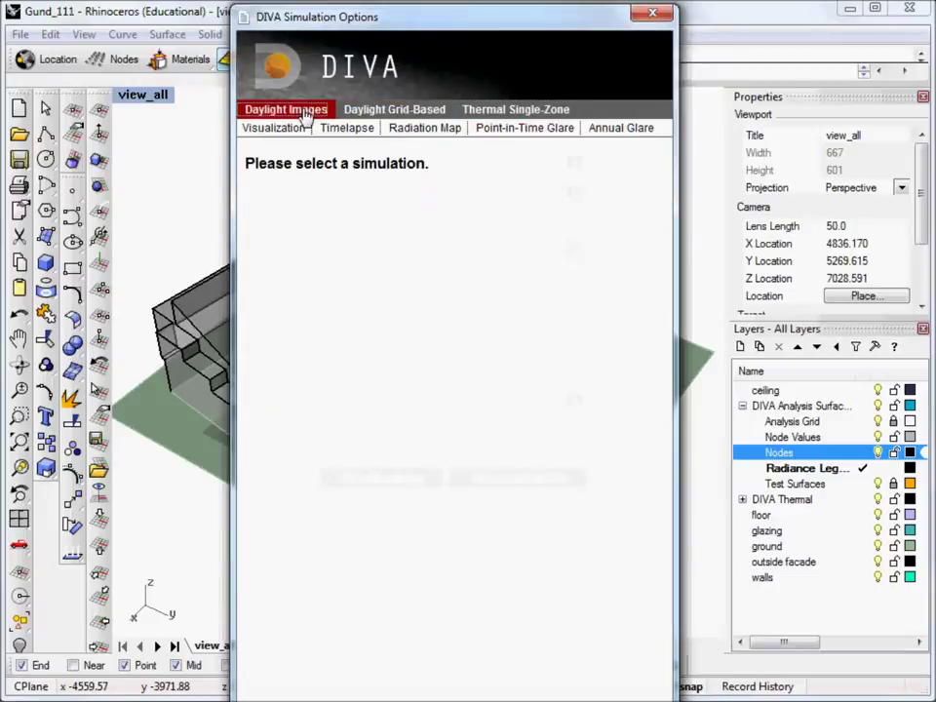
pyautogui.click(386, 113)
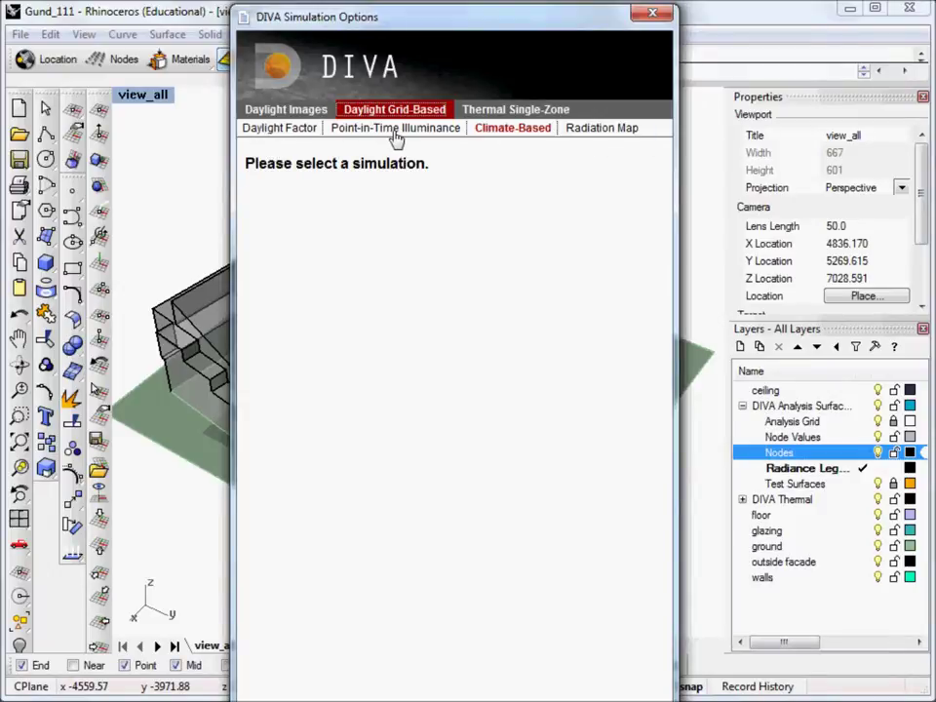
pyautogui.click(534, 134)
# Switch to the Climate-Based settings and open the Metric list to review the daylight metrics
pyautogui.click(504, 128)
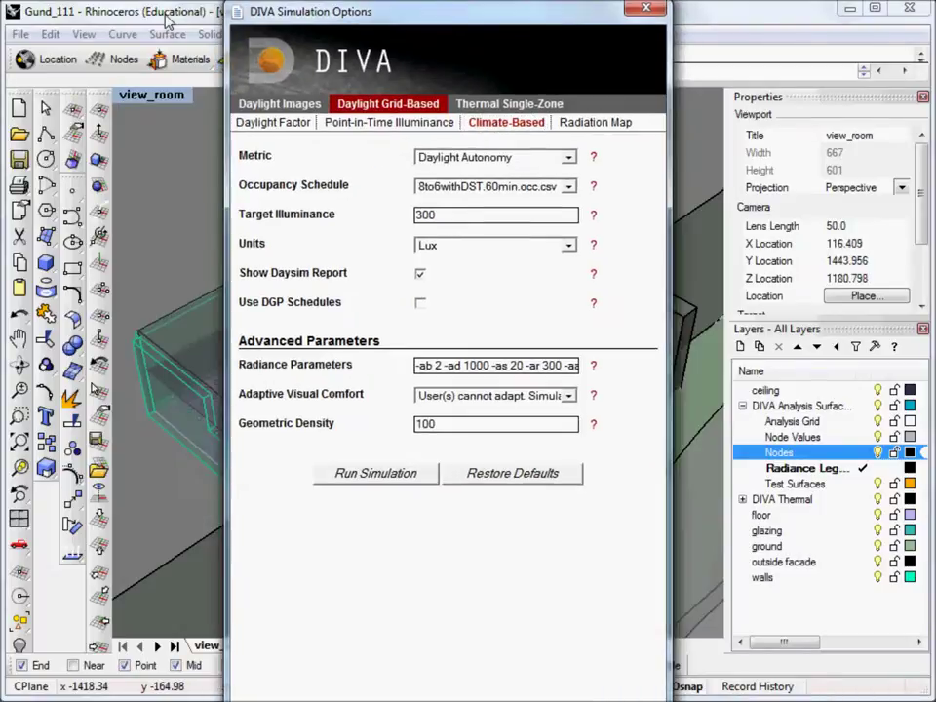
pyautogui.moveTo(298, 18); pyautogui.dragTo(293, 13)
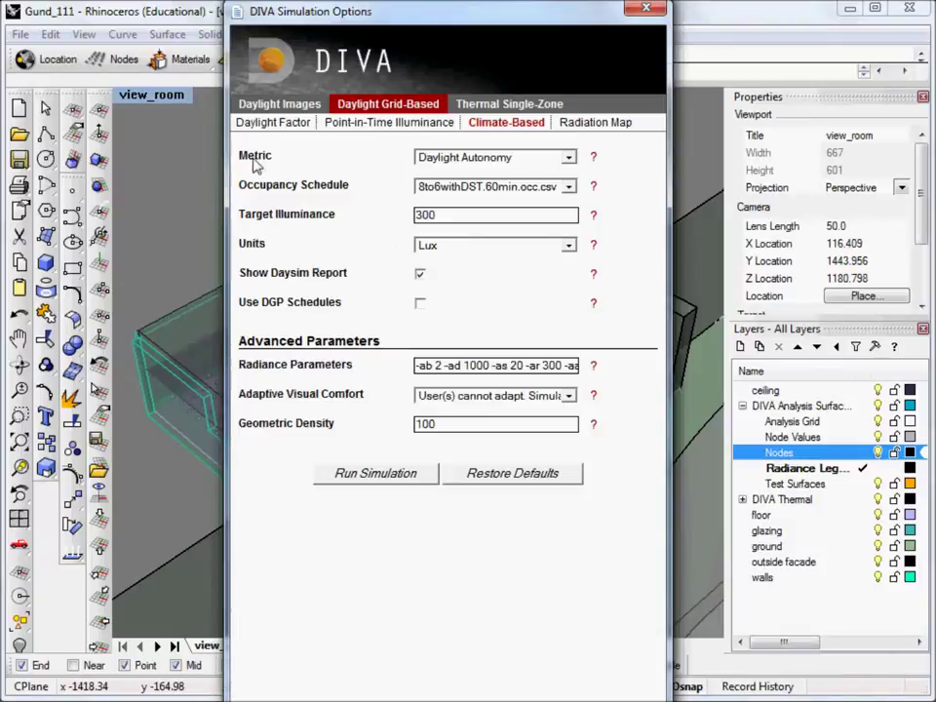
pyautogui.click(568, 159)
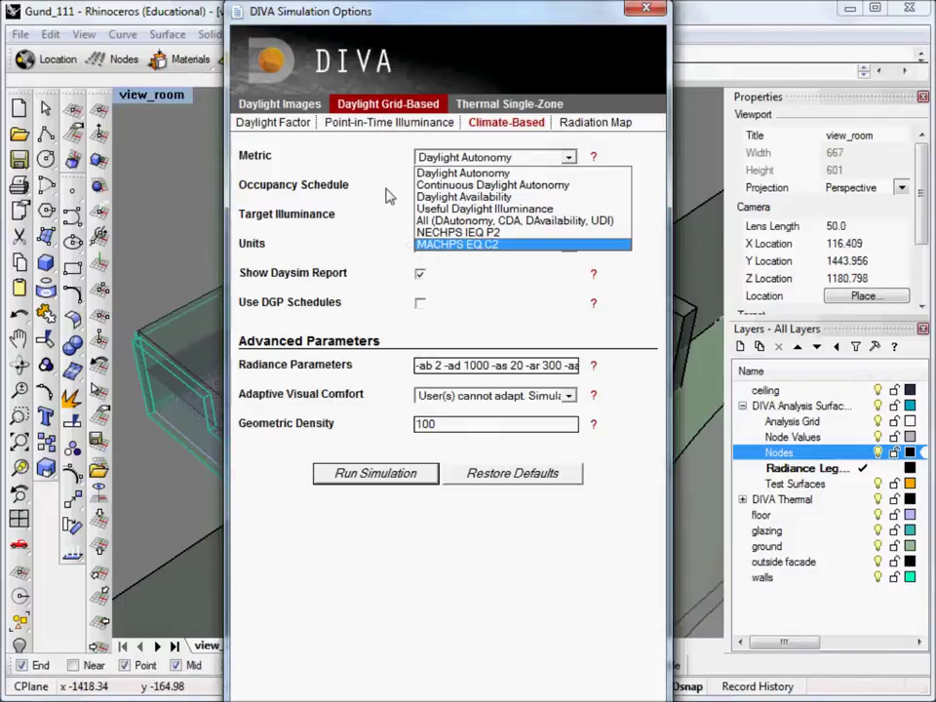
# Keep Daylight Autonomy and the 8to6withDST.60min.occ.csv schedule, then drag the window right to reveal the room
pyautogui.click(343, 252)
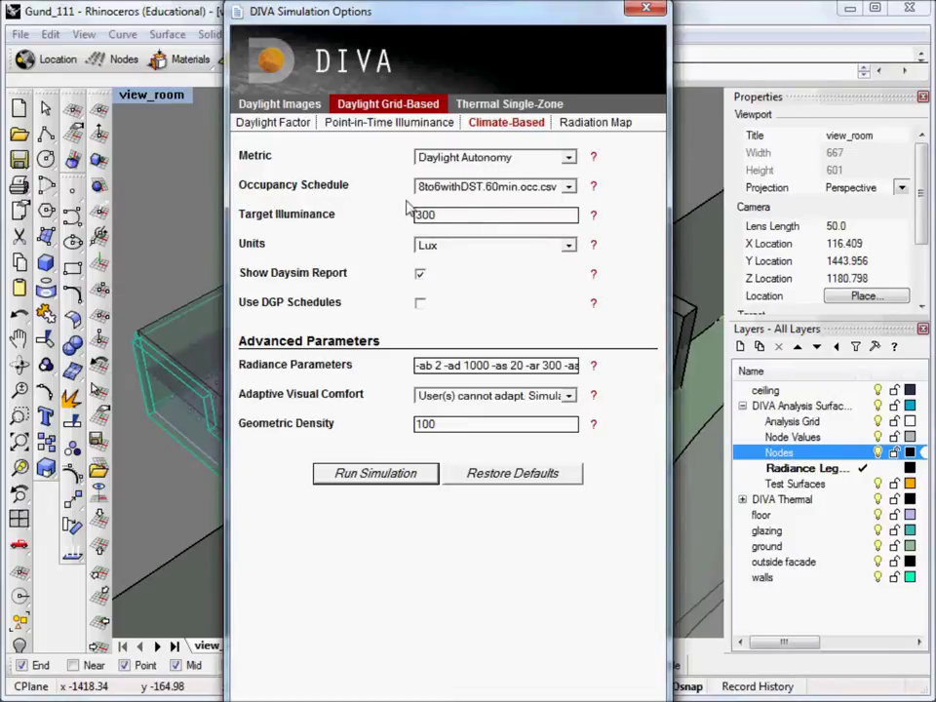
pyautogui.click(571, 189)
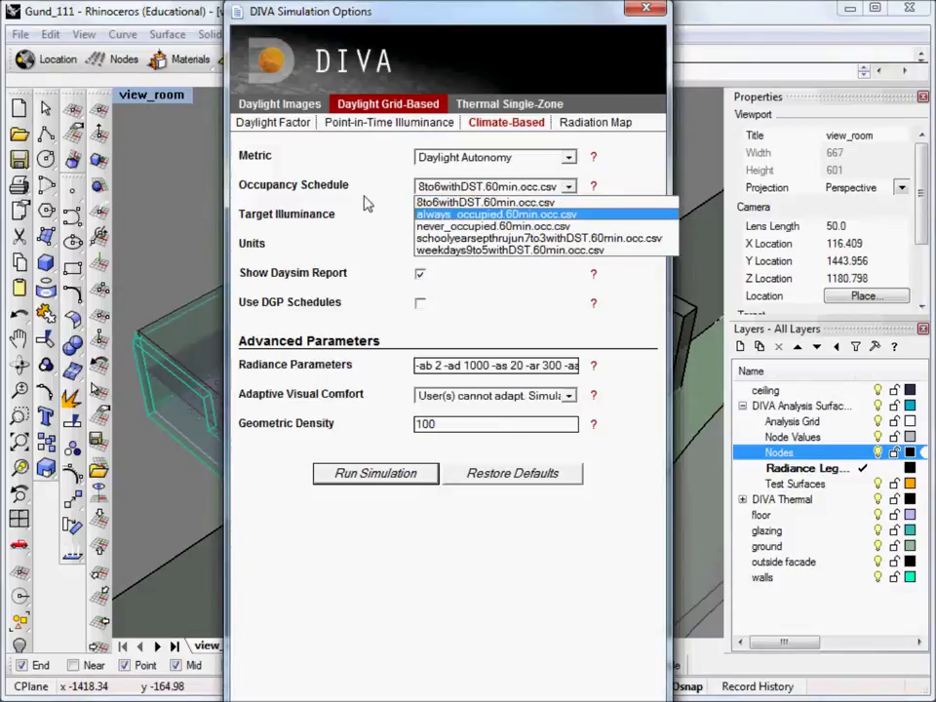
pyautogui.click(629, 192)
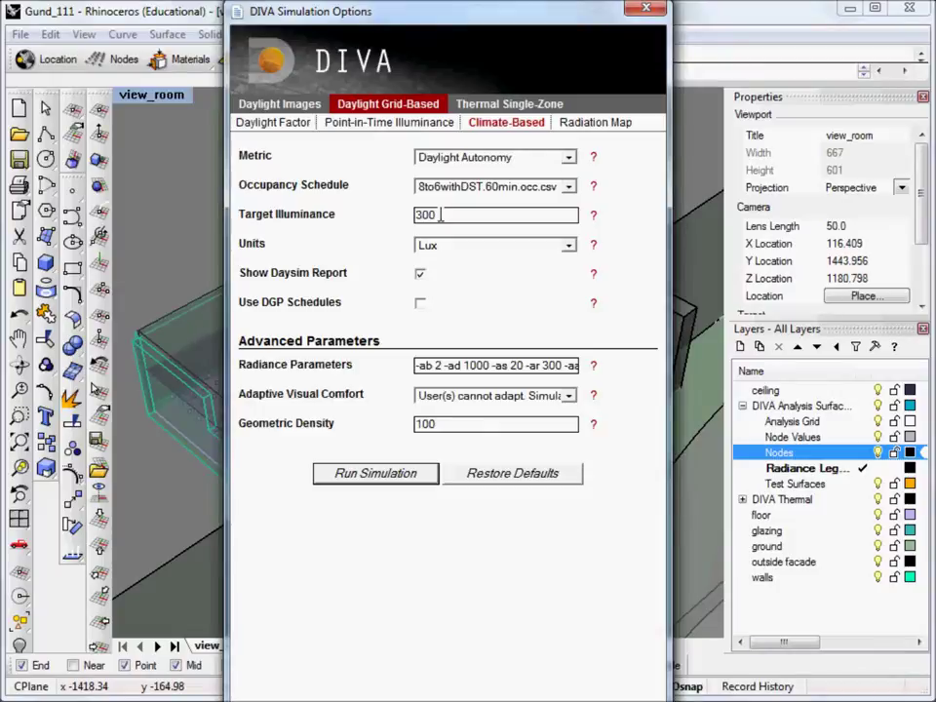
pyautogui.moveTo(429, 16); pyautogui.dragTo(532, 17)
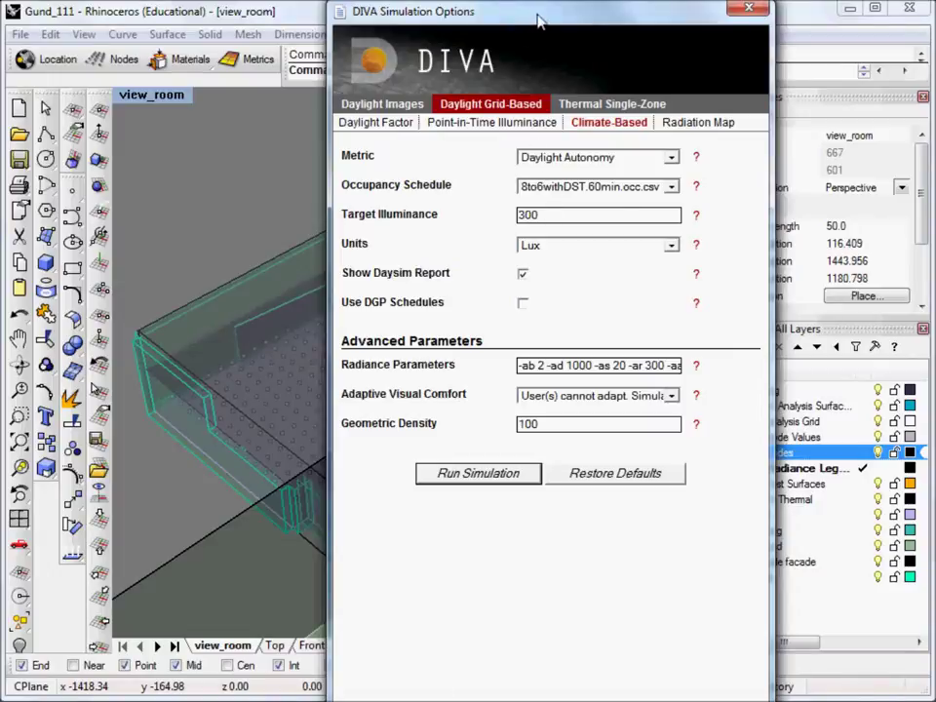
pyautogui.moveTo(541, 20); pyautogui.dragTo(574, 23)
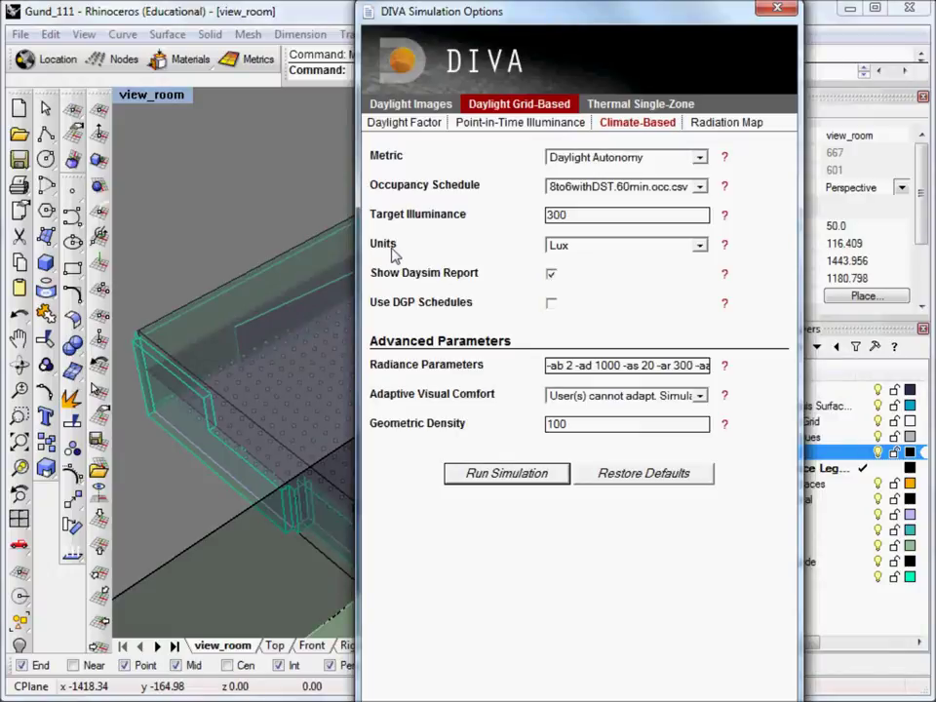
pyautogui.click(700, 246)
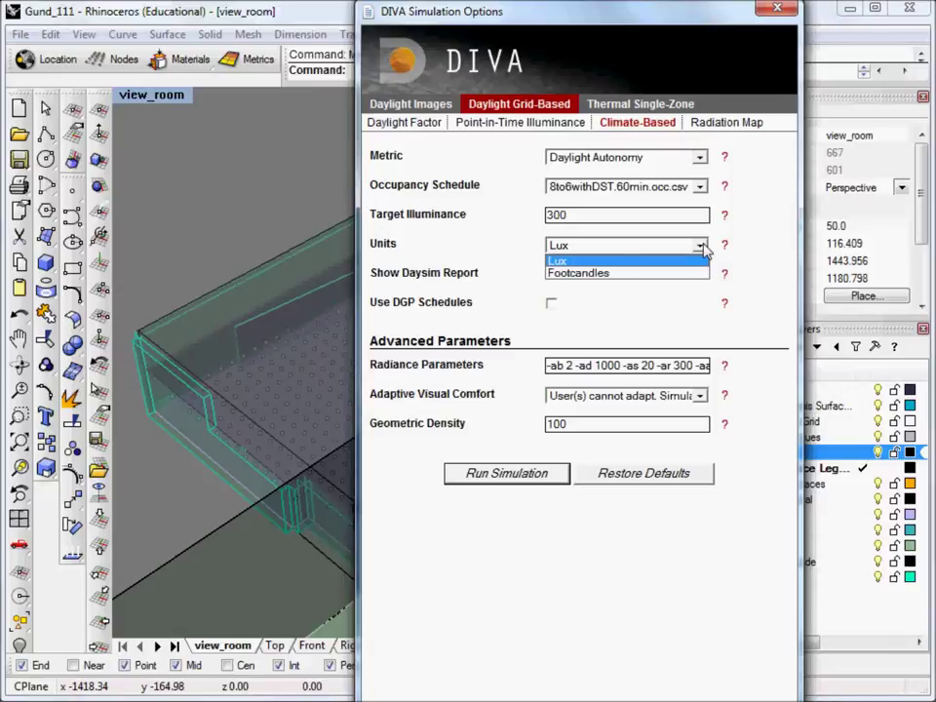
pyautogui.click(694, 260)
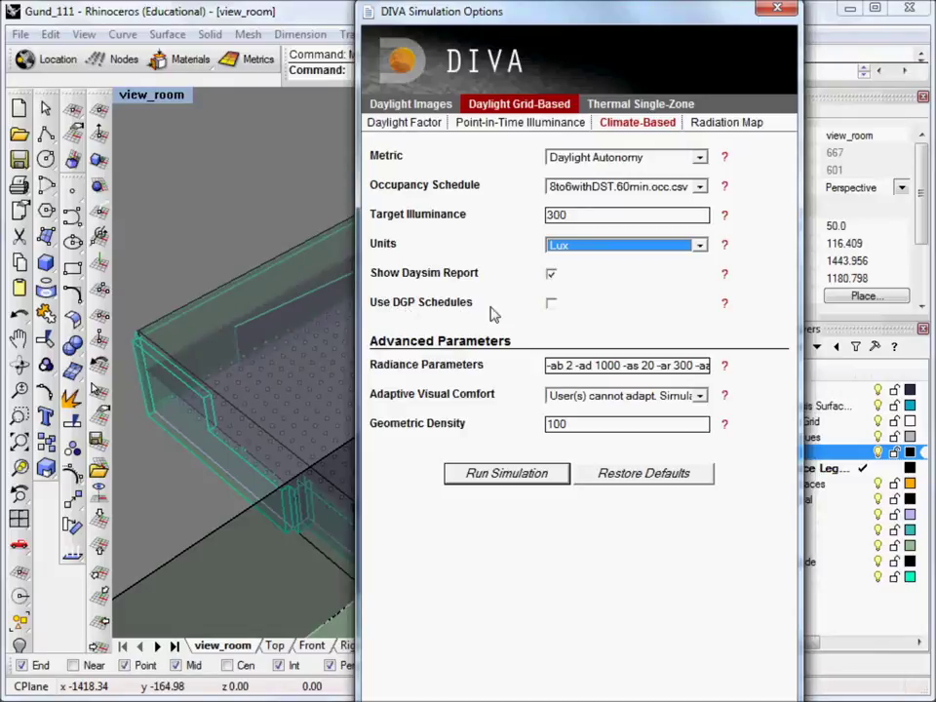
pyautogui.moveTo(726, 312)
pyautogui.moveTo(689, 20); pyautogui.dragTo(643, 21)
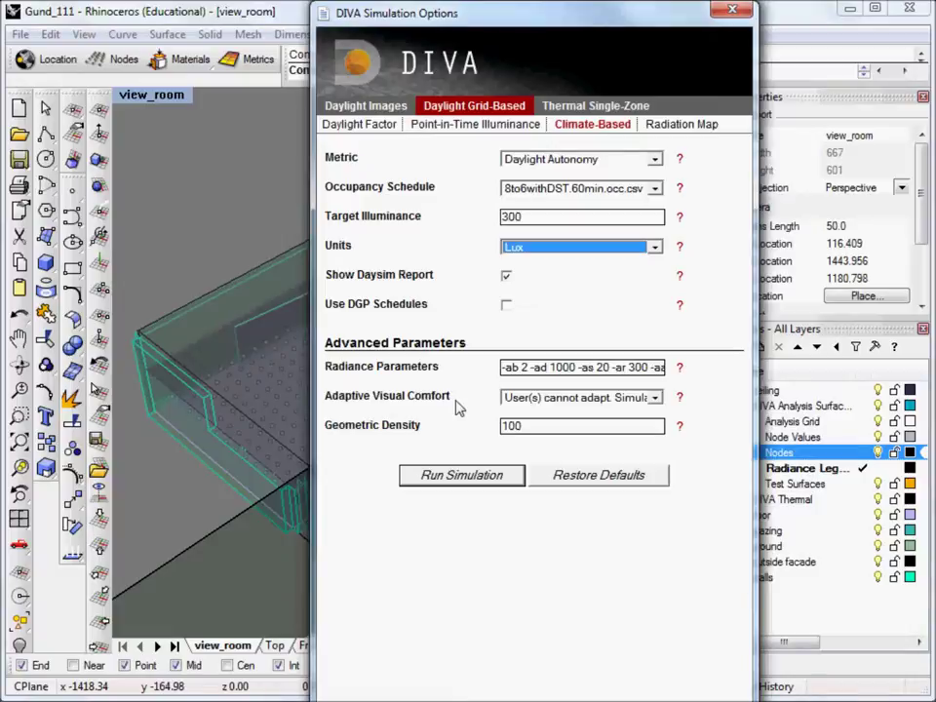
# Keep the users-cannot-adapt visual comfort setting and run the 300 lux Daylight Autonomy simulation
pyautogui.click(656, 398)
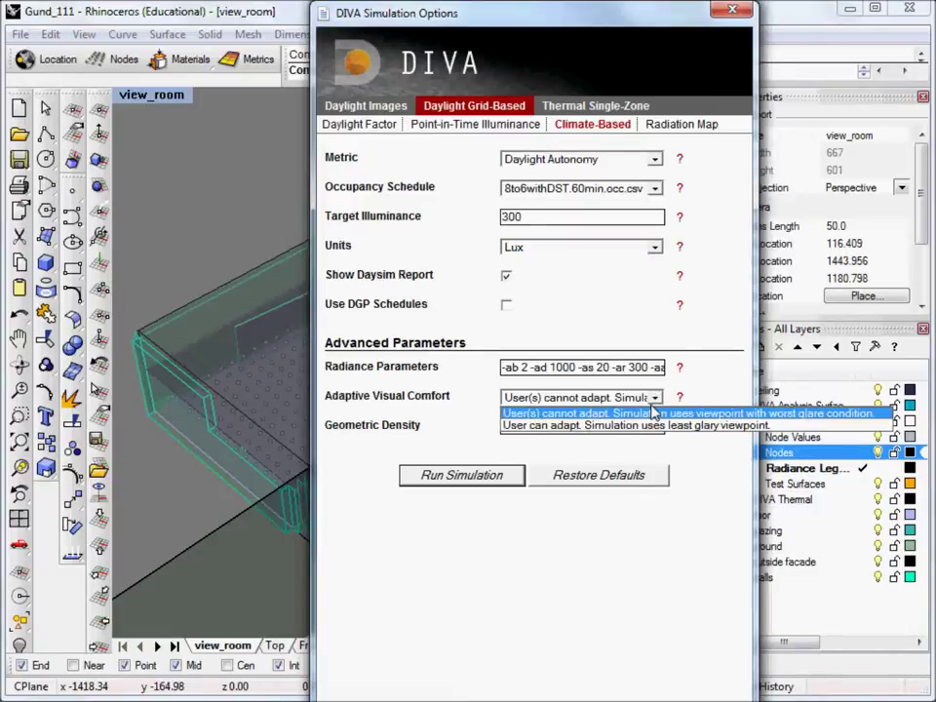
pyautogui.click(718, 398)
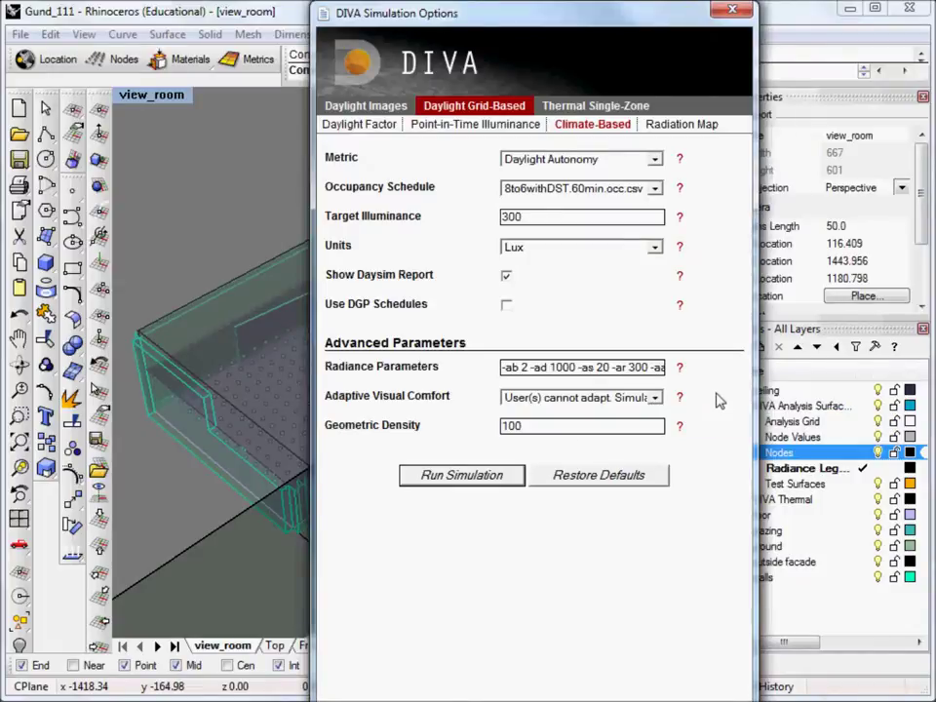
pyautogui.click(438, 478)
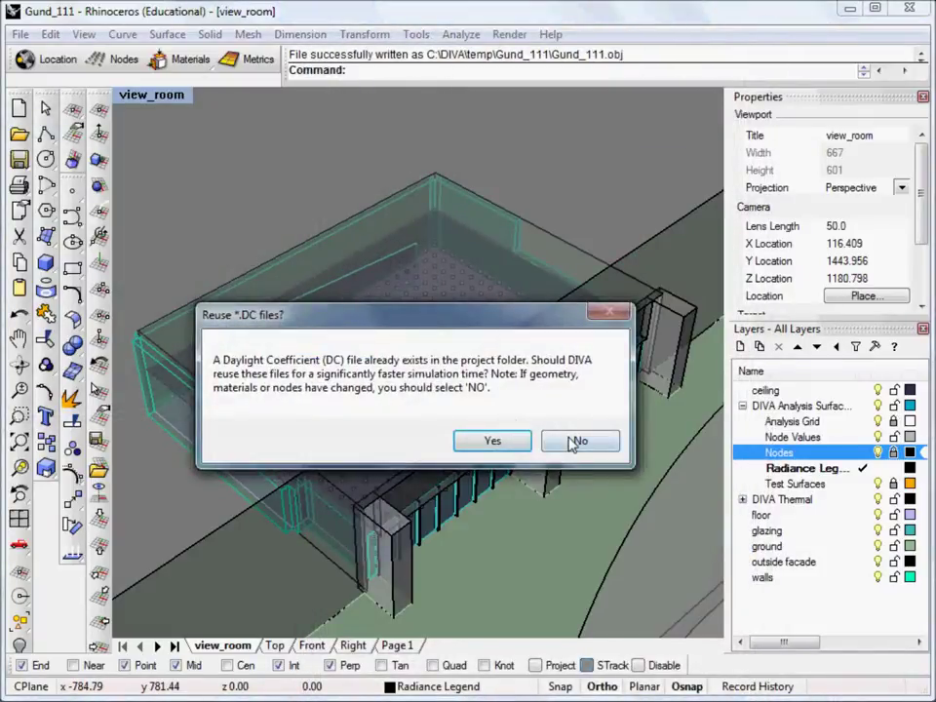
# Move the 'Reuse *.DC files?' prompt aside and answer No to recalculate the daylight coefficients
pyautogui.moveTo(321, 316); pyautogui.dragTo(299, 171)
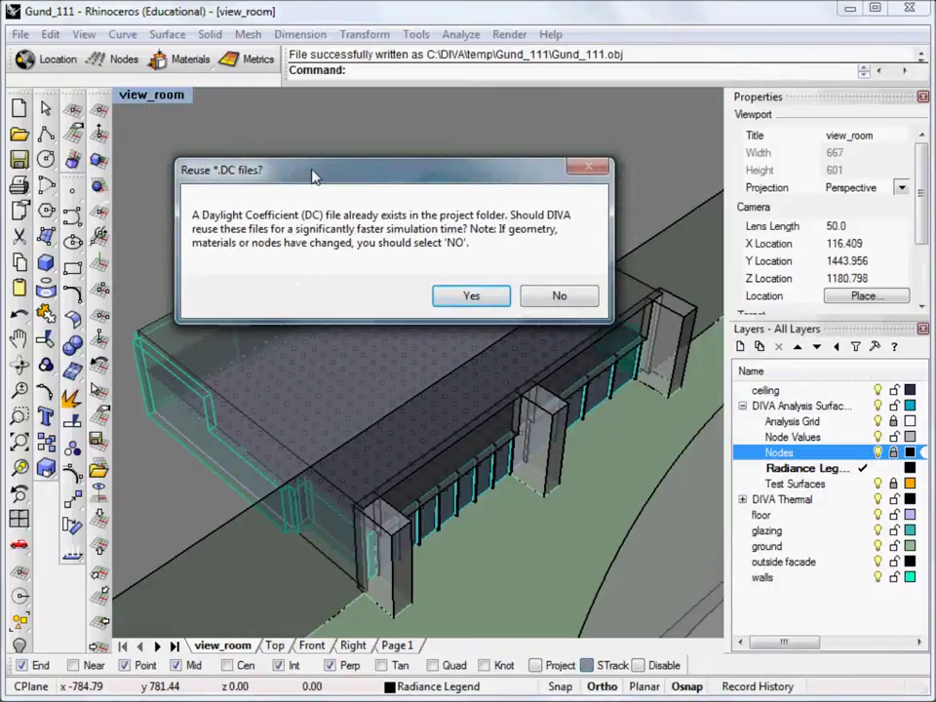
pyautogui.moveTo(313, 177); pyautogui.dragTo(322, 196)
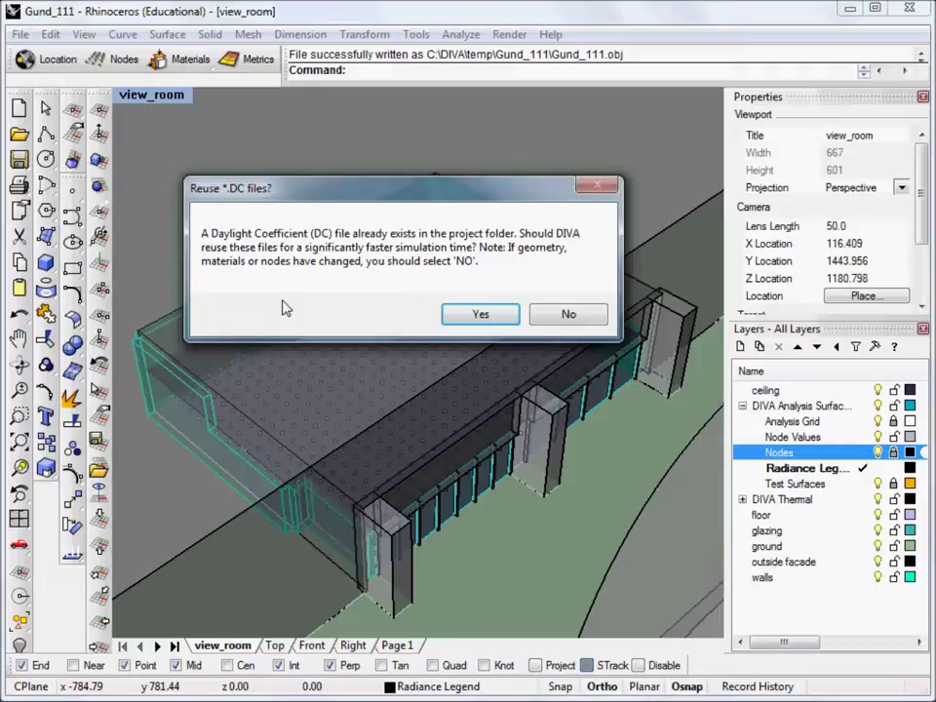
pyautogui.click(567, 314)
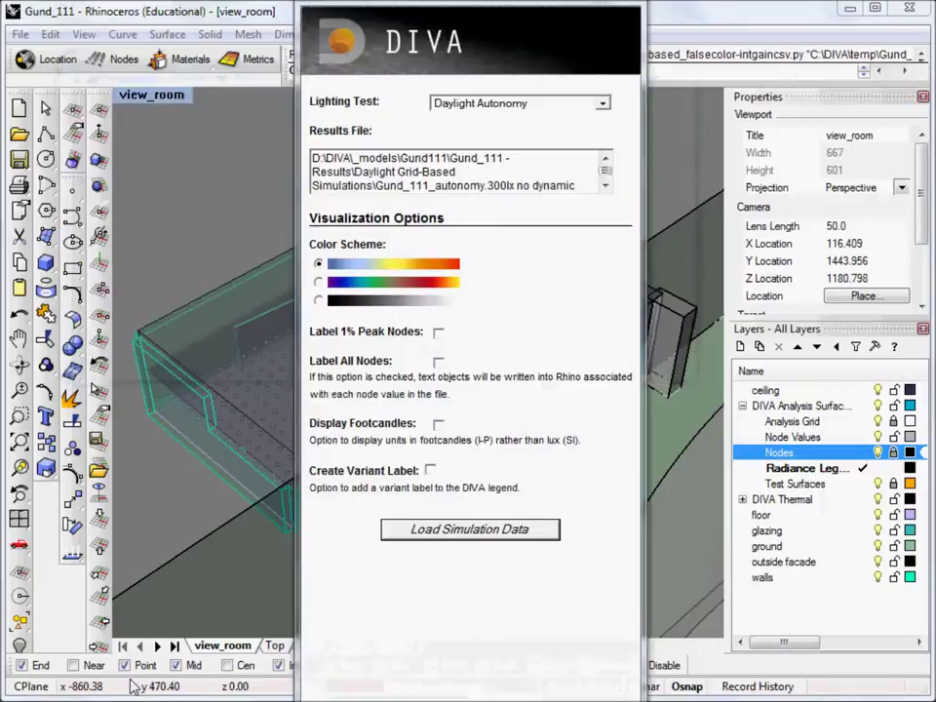
pyautogui.moveTo(468, 7); pyautogui.dragTo(378, 30)
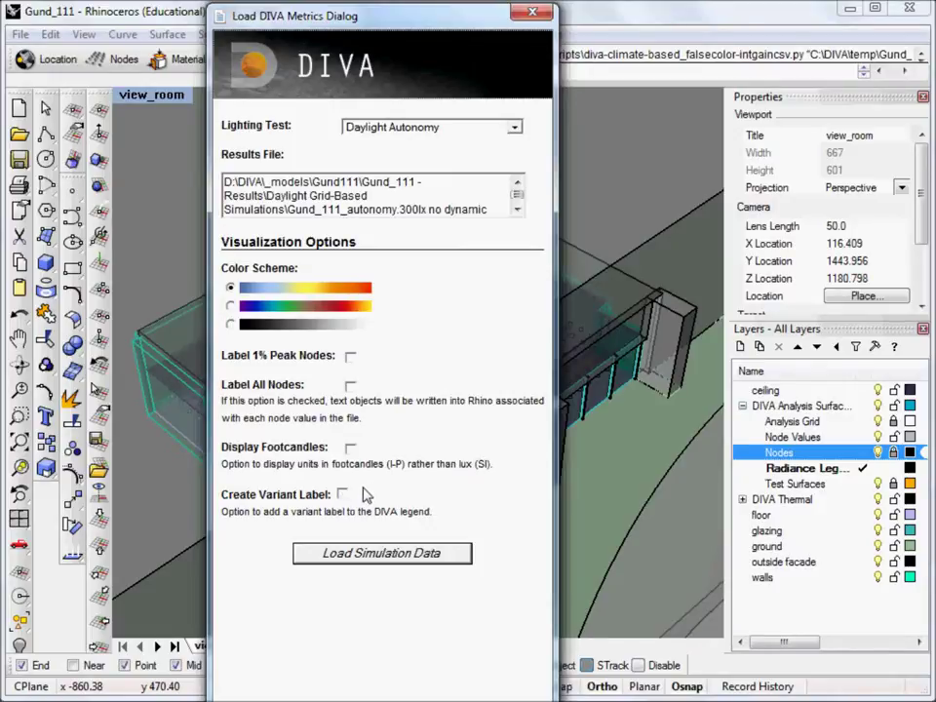
pyautogui.click(358, 557)
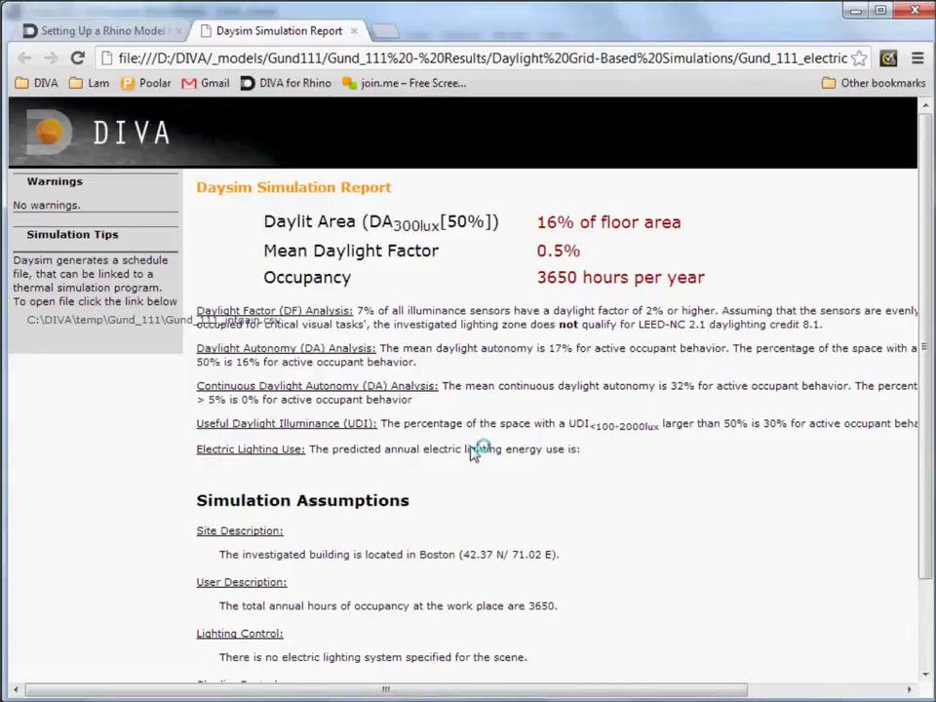
# Scroll through the Daysim report showing 16% of floor area daylit, then minimize Chrome
pyautogui.scroll(-2, 472, 449)
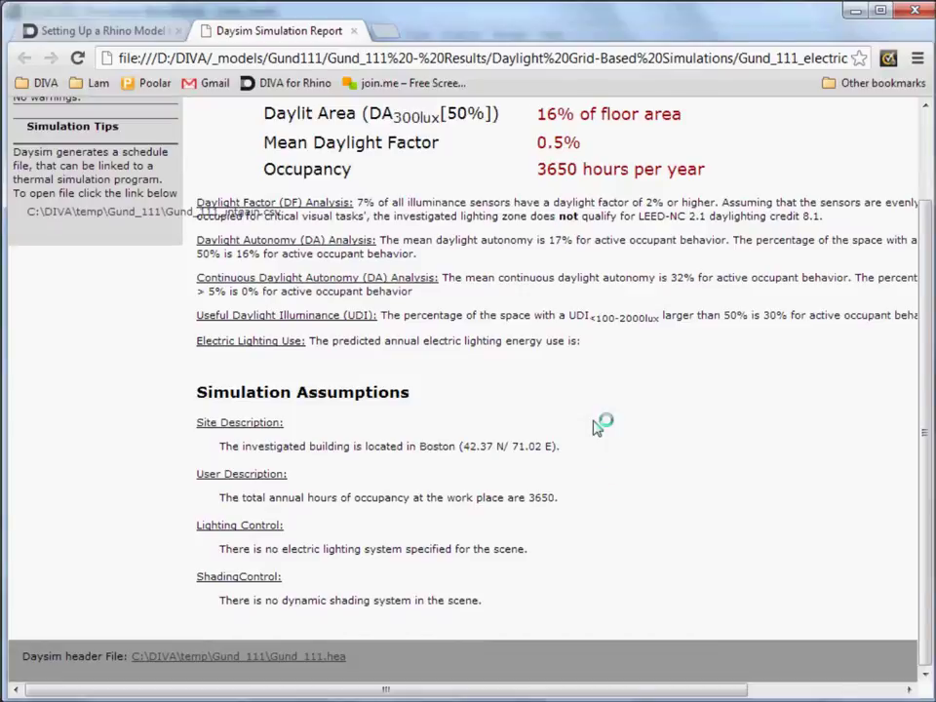
pyautogui.scroll(2, 585, 342)
pyautogui.click(851, 12)
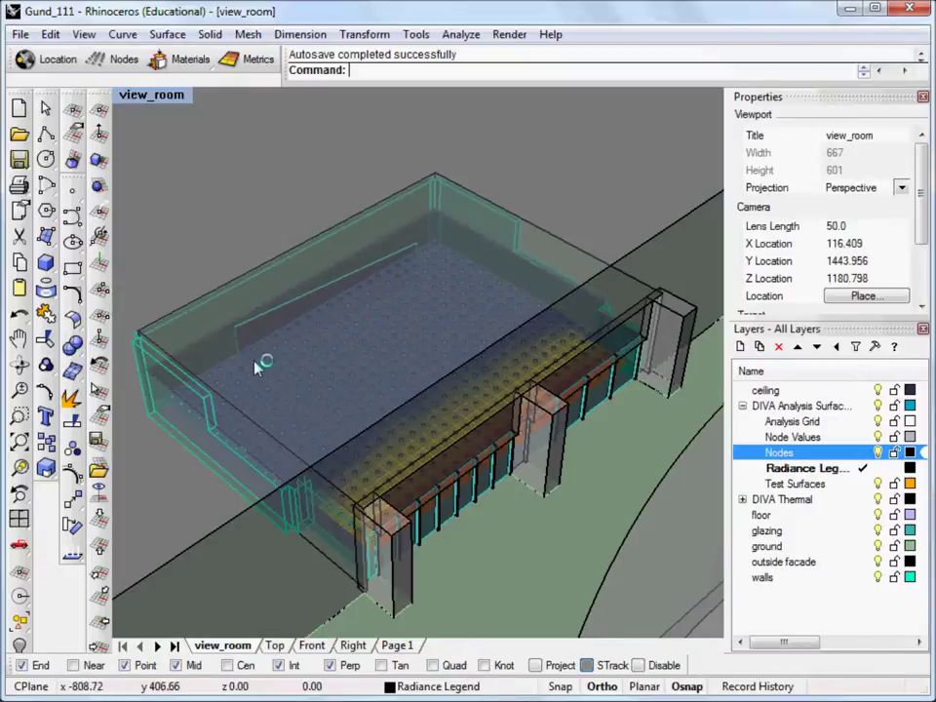
# Turn off the Nodes layer and hide the outside facade with Ctrl+H
pyautogui.click(879, 453)
pyautogui.click(600, 175)
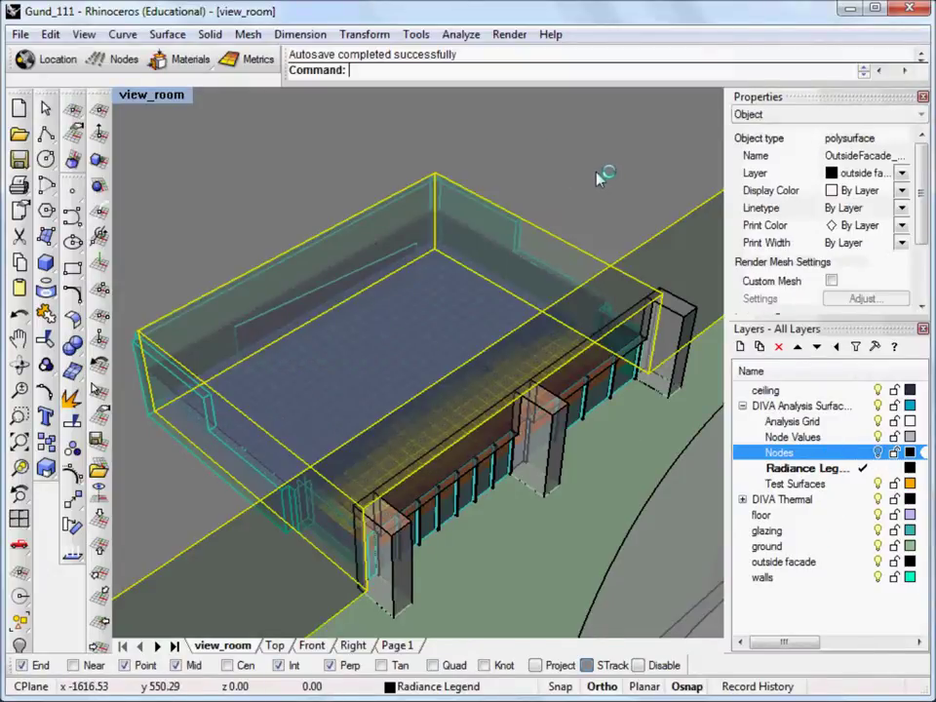
pyautogui.hotkey('ctrl', 'h')
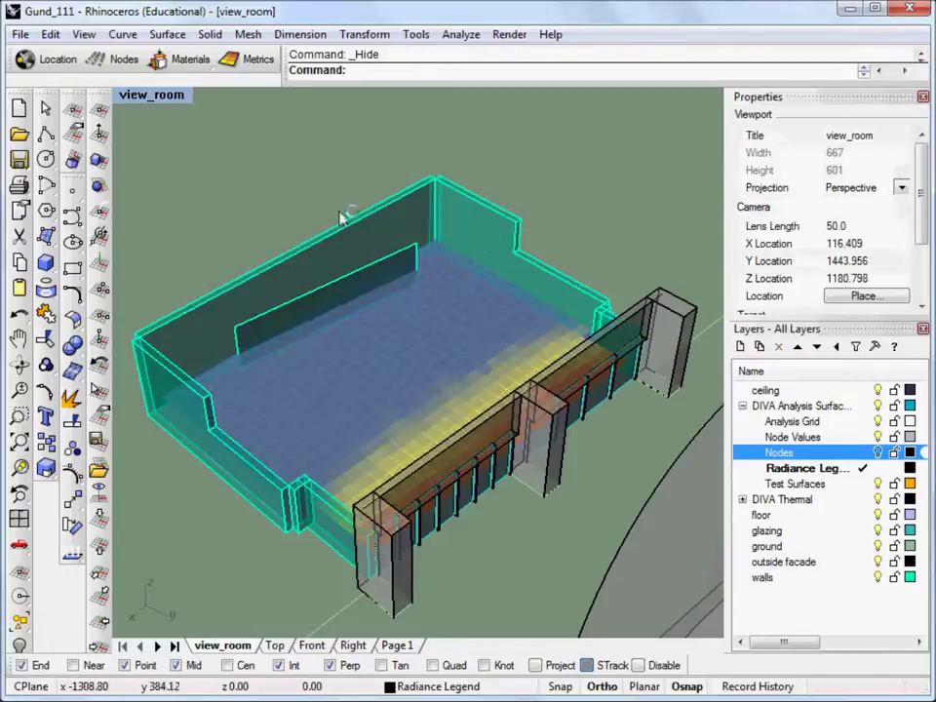
# Restore the view_room camera, then set the viewport to the Top view
pyautogui.click(136, 95)
pyautogui.moveTo(314, 319)
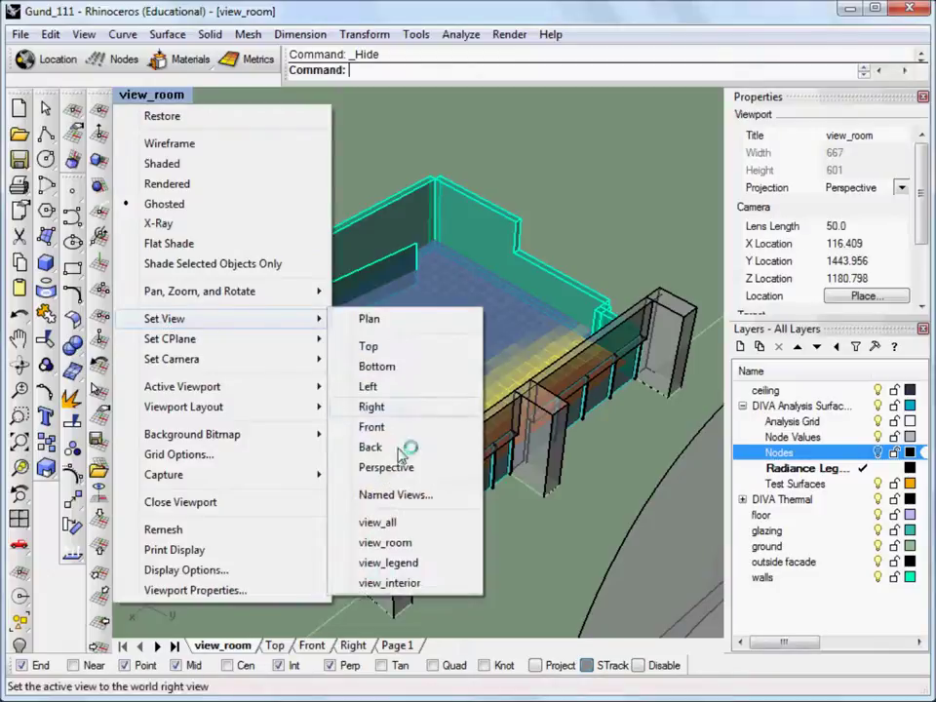
pyautogui.click(386, 543)
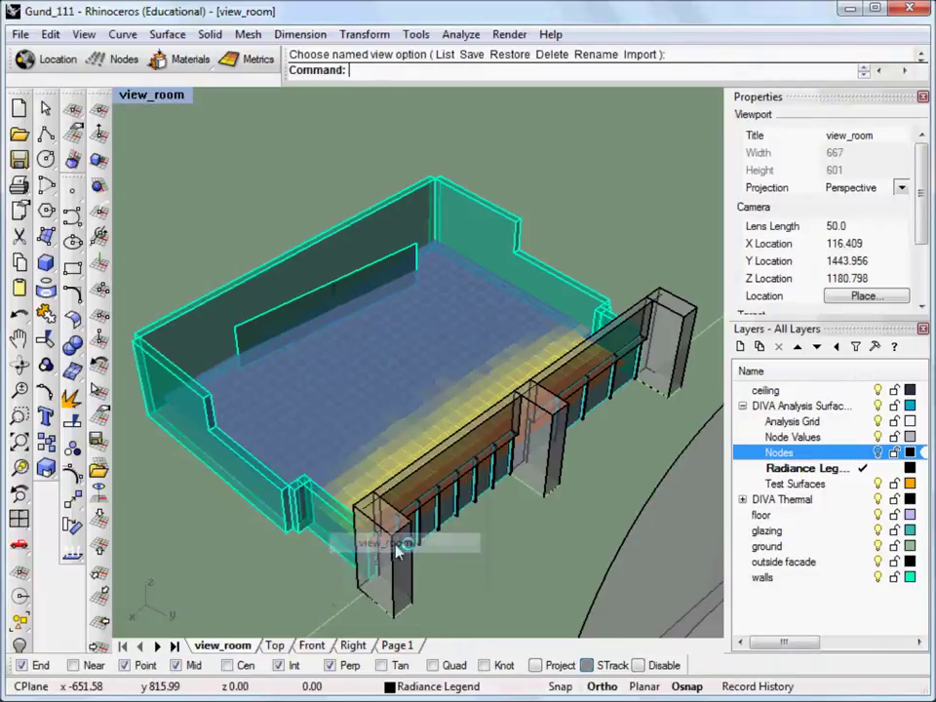
pyautogui.click(147, 94)
pyautogui.moveTo(289, 324)
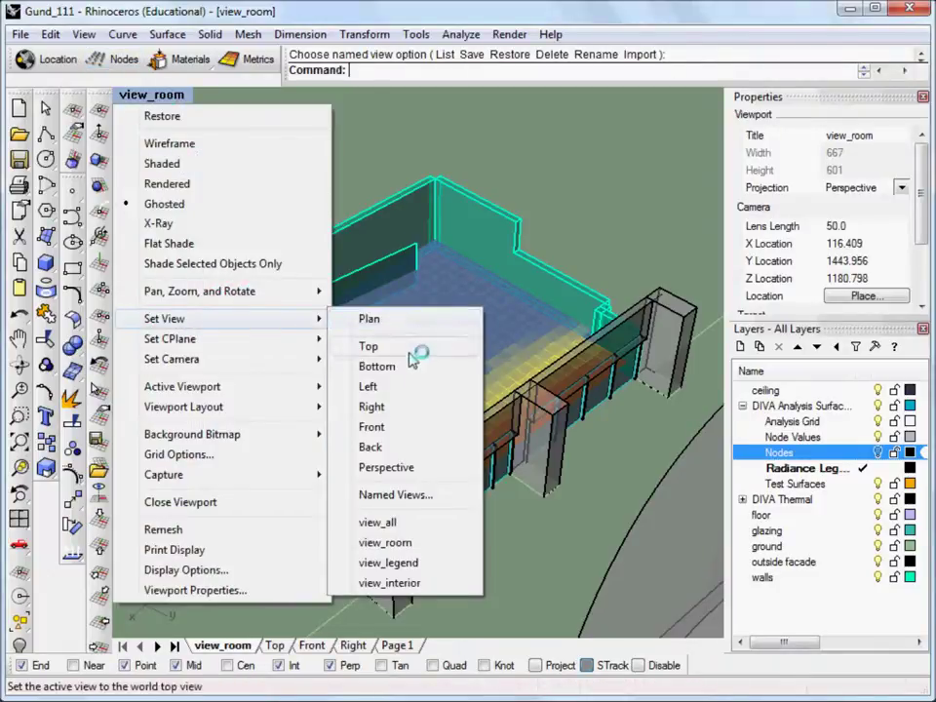
pyautogui.click(413, 355)
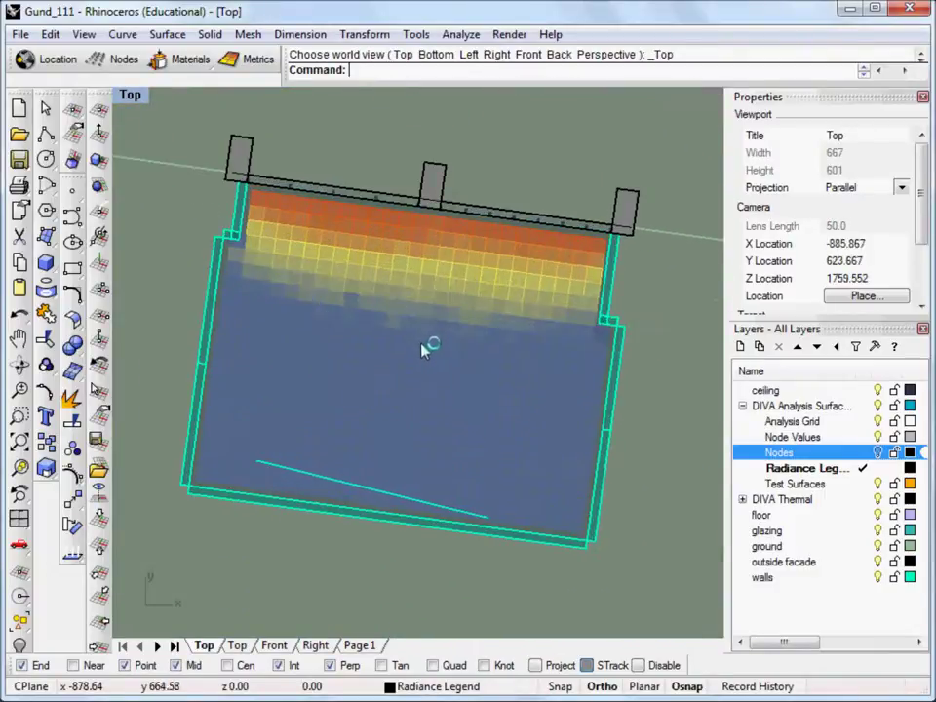
pyautogui.click(132, 96)
# Switch the viewport to a solid shaded display and add the 0–100 Daylight Autonomy legend
pyautogui.click(152, 166)
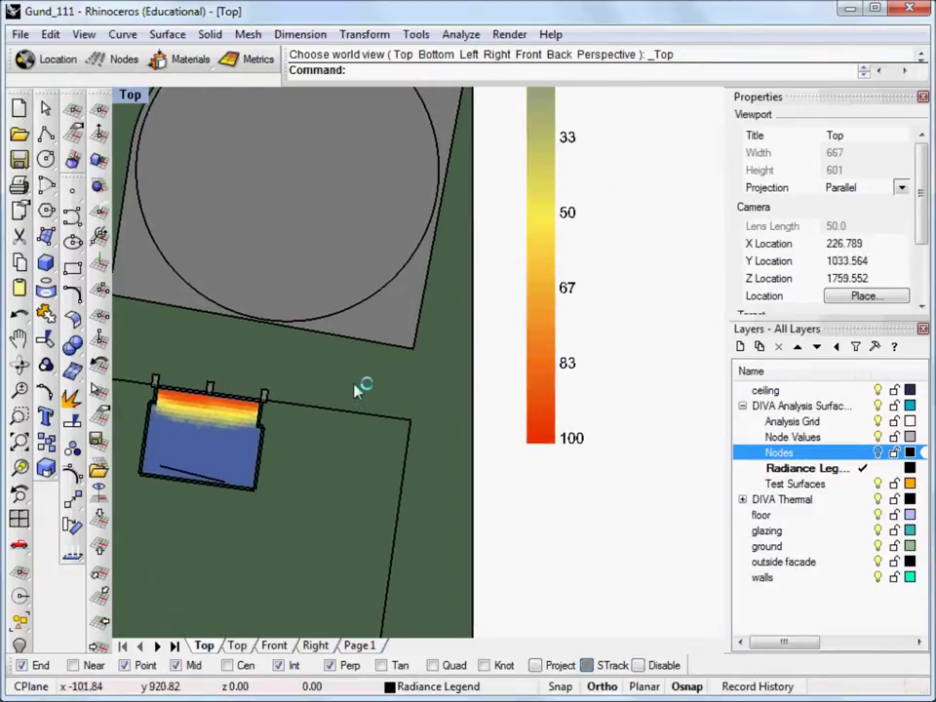
pyautogui.click(254, 63)
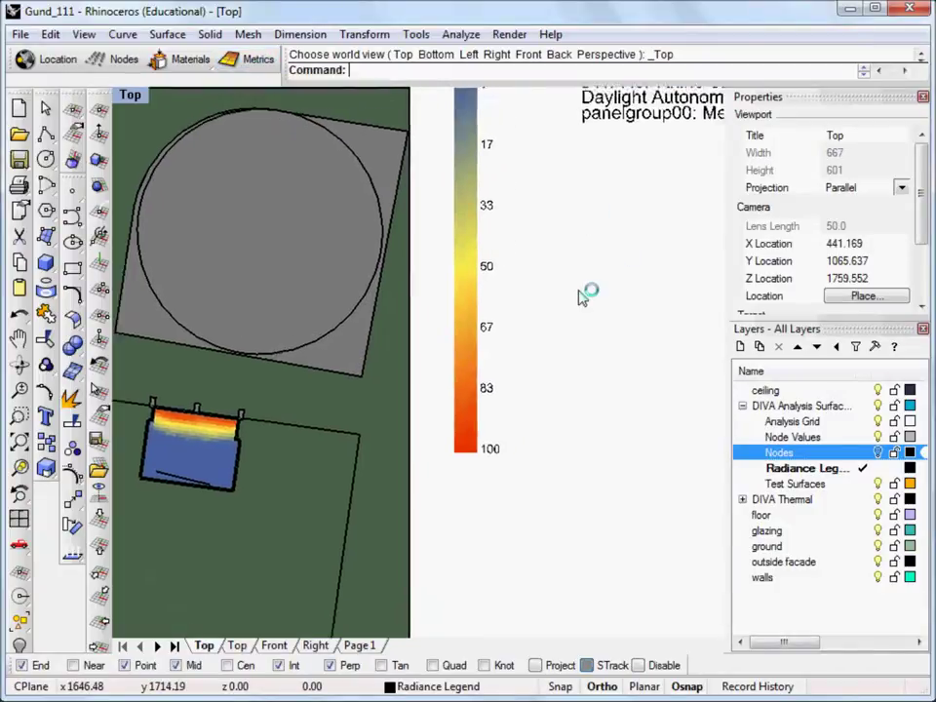